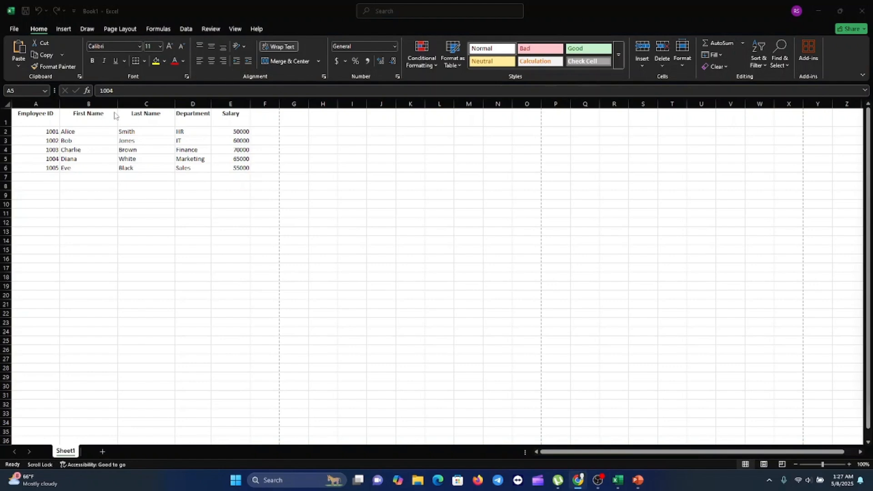
Enter =MATCH(1004, A2:A6, 0) in cell B9 and reopen it to go through the formula's arguments.
click(99, 196)
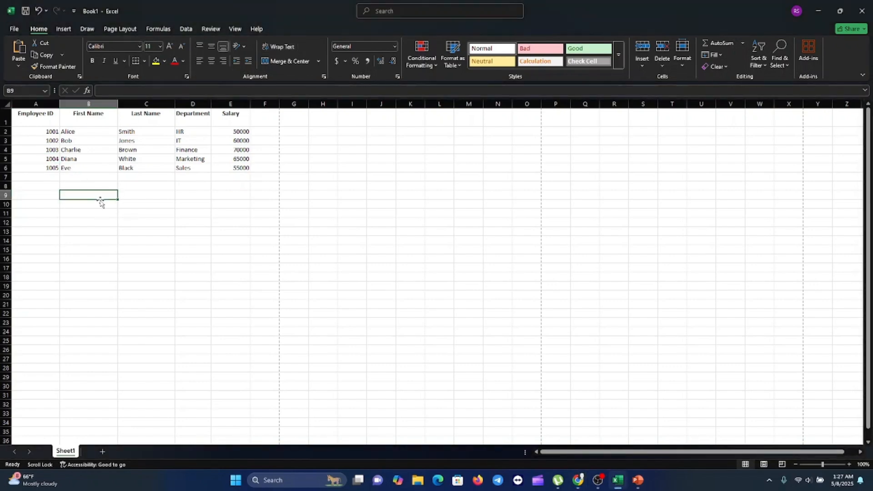
key(ctrl+z)
double_click(95, 194)
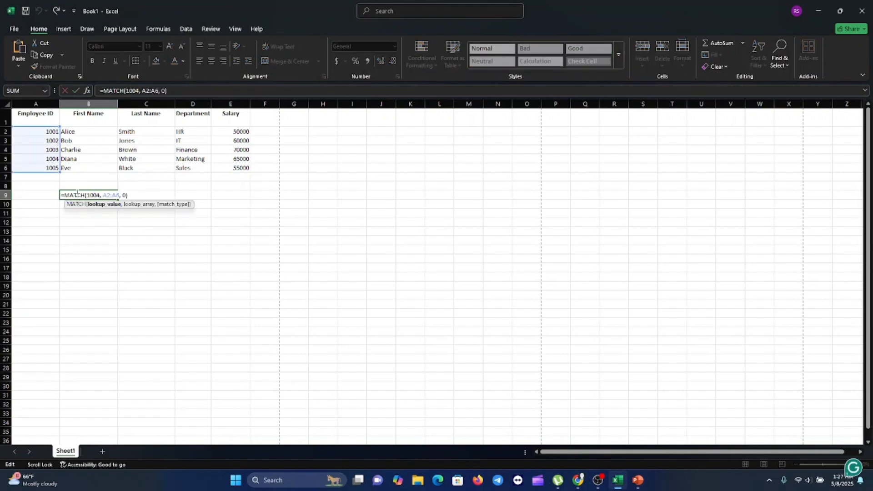
click(77, 194)
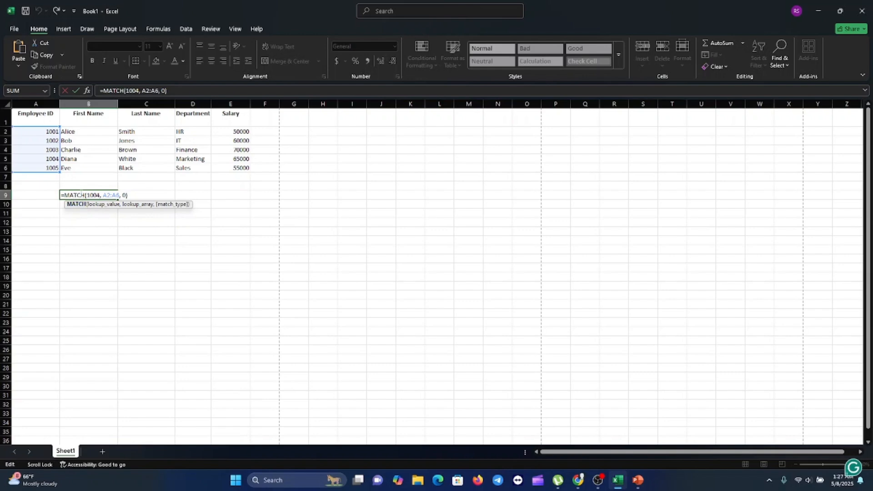
click(93, 195)
click(109, 195)
double_click(123, 195)
click(108, 222)
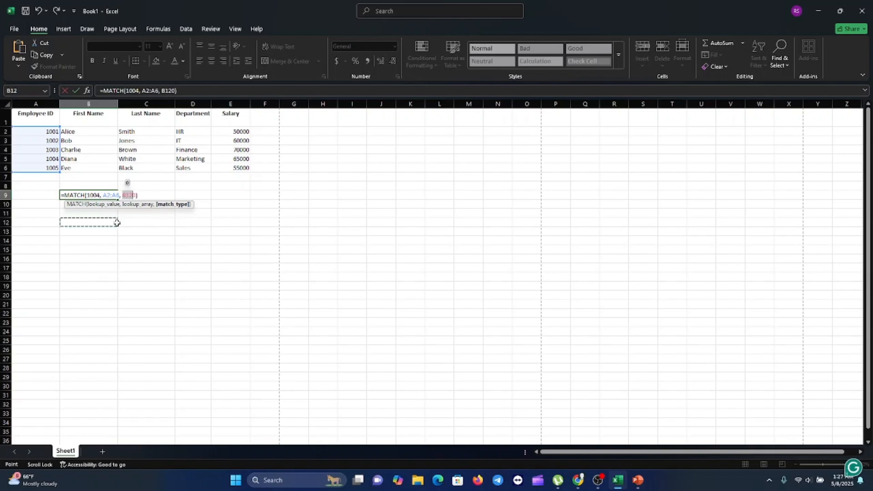
key(ctrl+z)
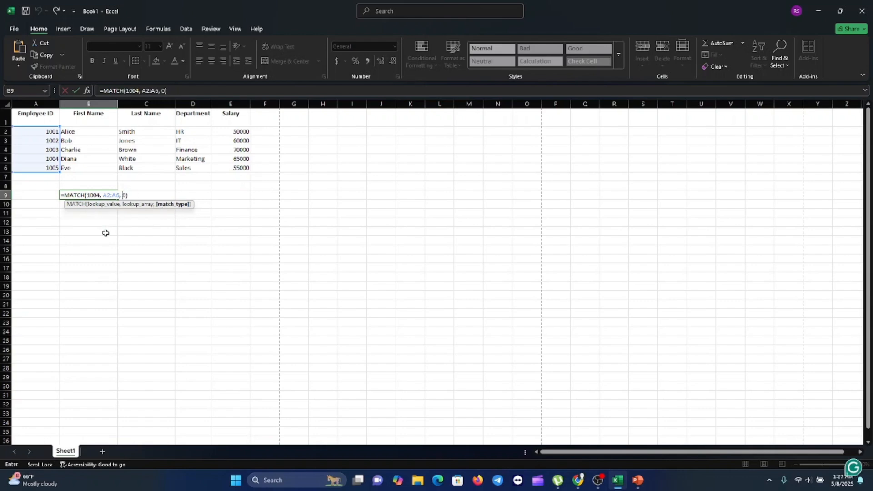
click(57, 211)
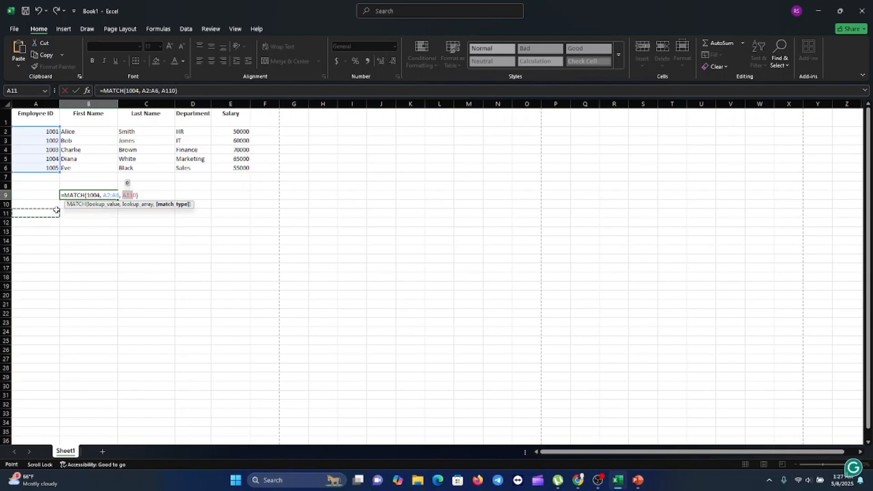
key(BackSpace)
key(ctrl+z)
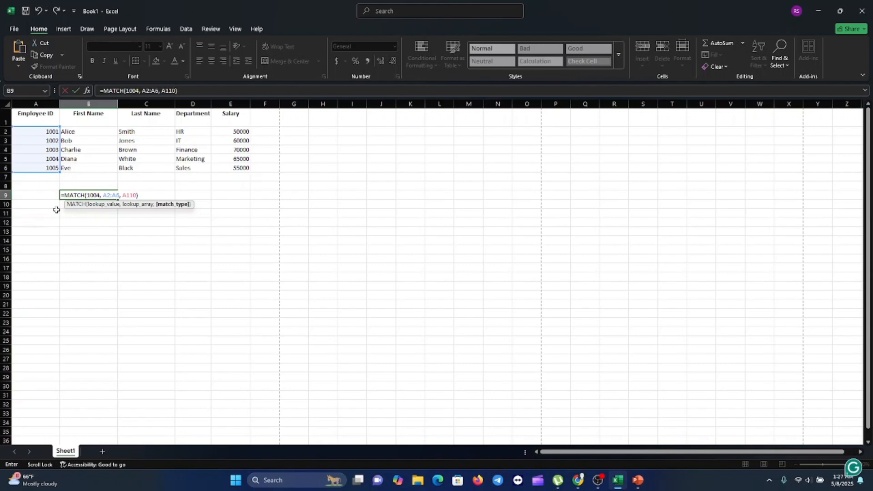
key(ctrl+z)
Confirm =MATCH(1004, A2:A6, 0) in cell B9 and leave formula editing.
click(171, 94)
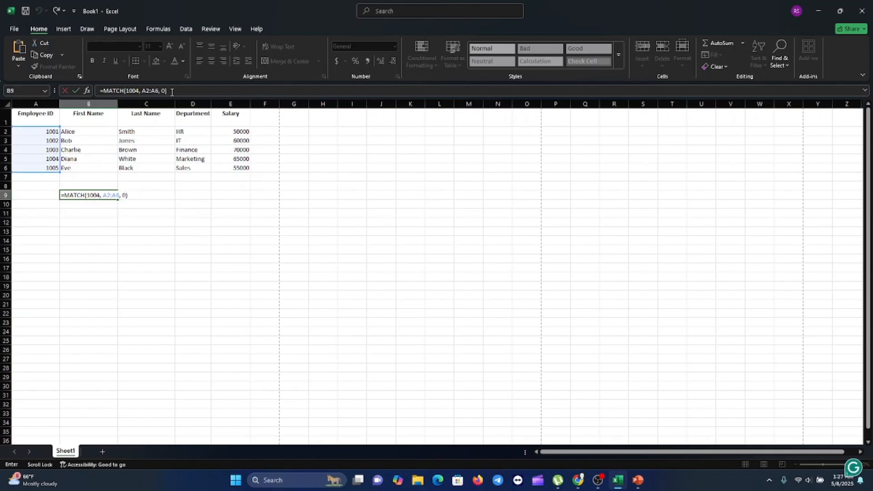
click(85, 217)
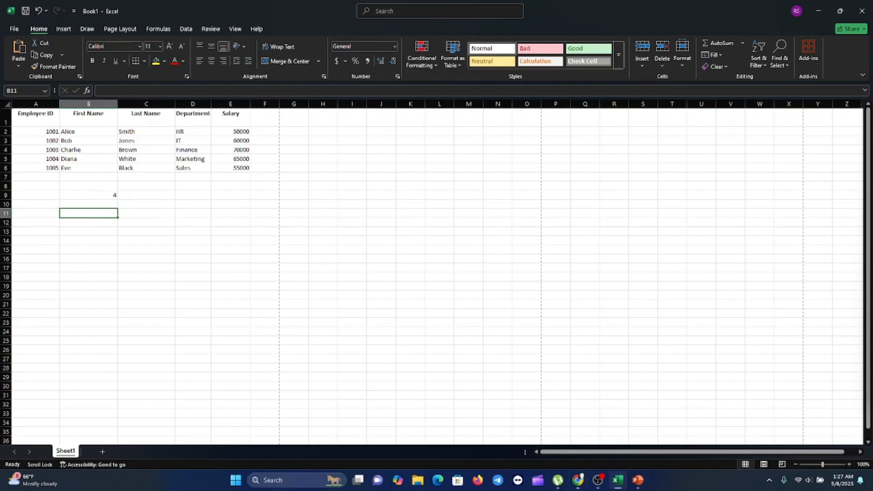
Switch to the PowerPoint presentation and show the "INDEX Function" slide.
key(alt+Tab)
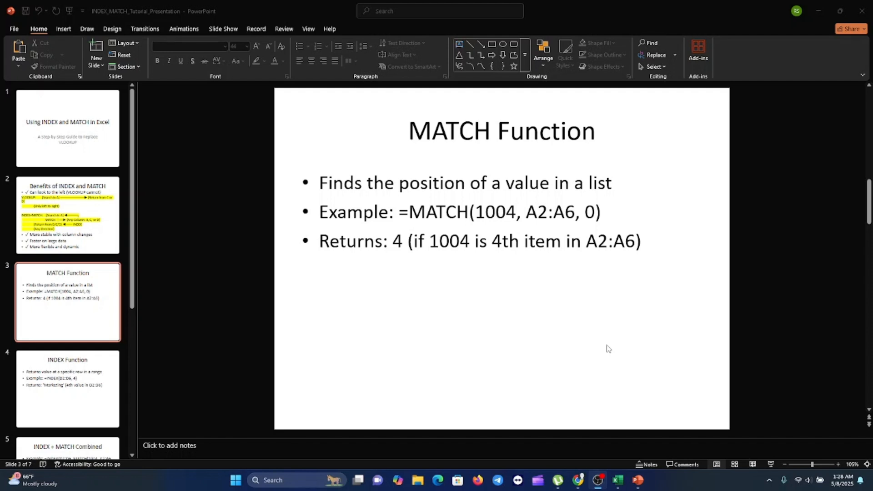
click(647, 350)
scroll(648, 350, down, 1)
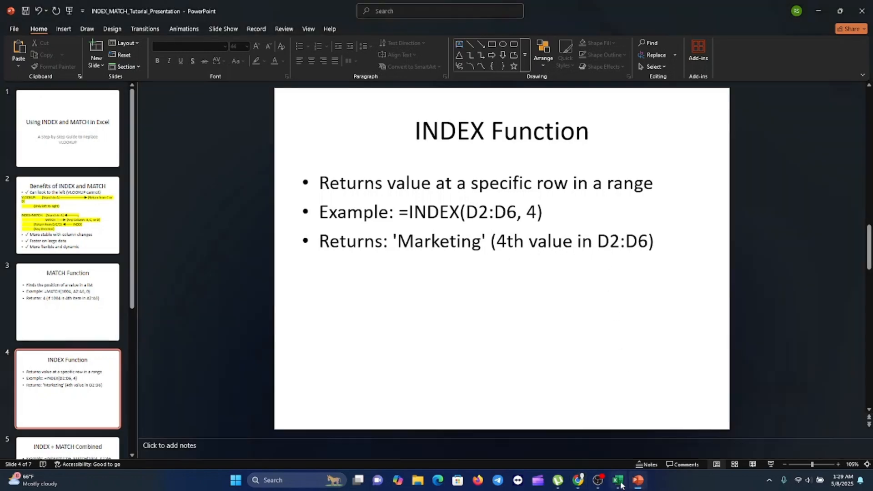
Switch back to Excel, clear the MATCH formula from cell B9, and enter =INDEX(D2:D6, 4) in cell C12.
click(619, 481)
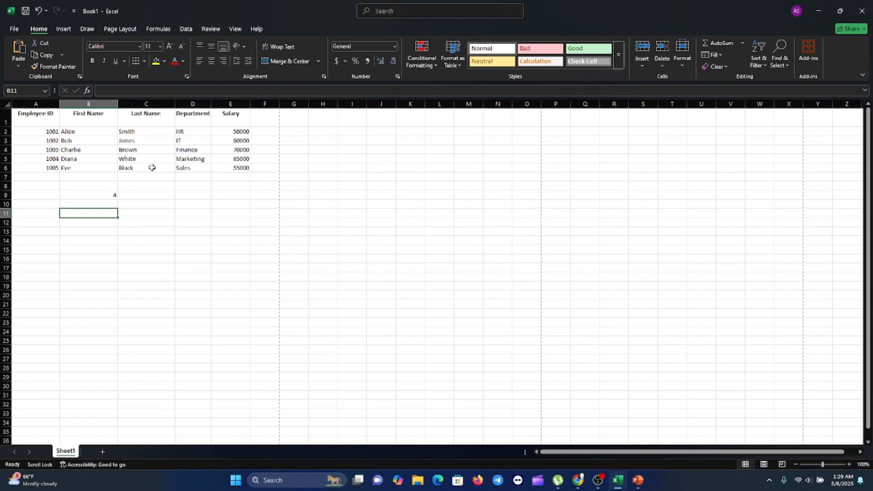
click(112, 196)
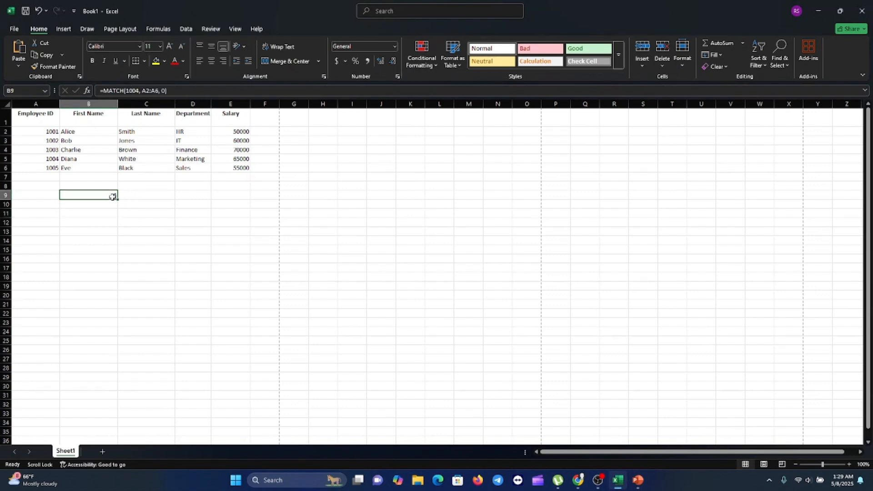
click(166, 221)
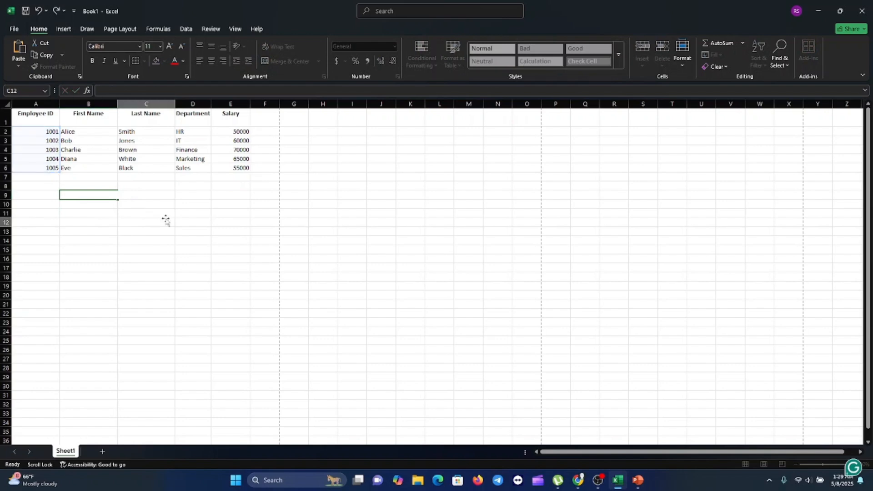
text(=INDEX(D2:D6, 4))
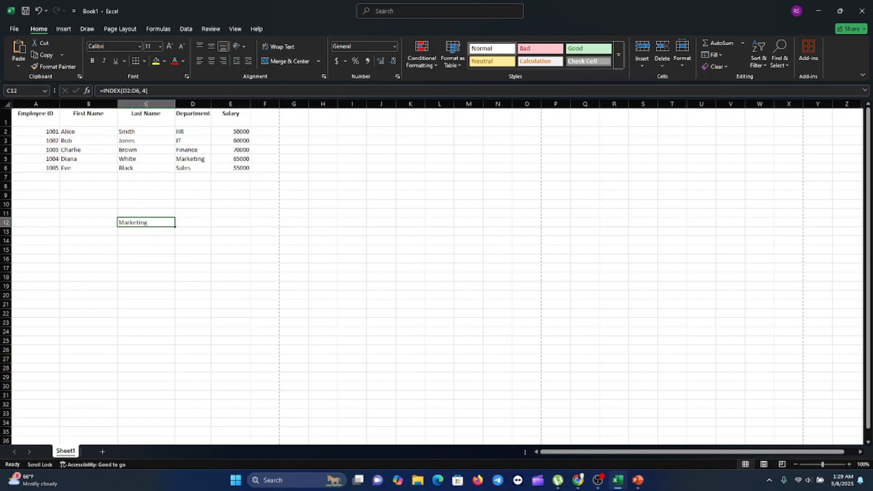
Switch to the PowerPoint presentation and show the "INDEX + MATCH Combined" slide.
key(alt+Tab)
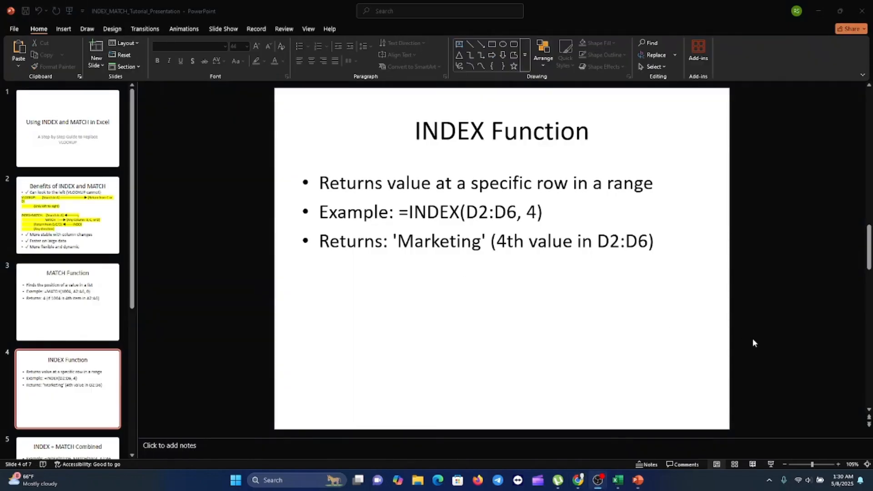
click(755, 343)
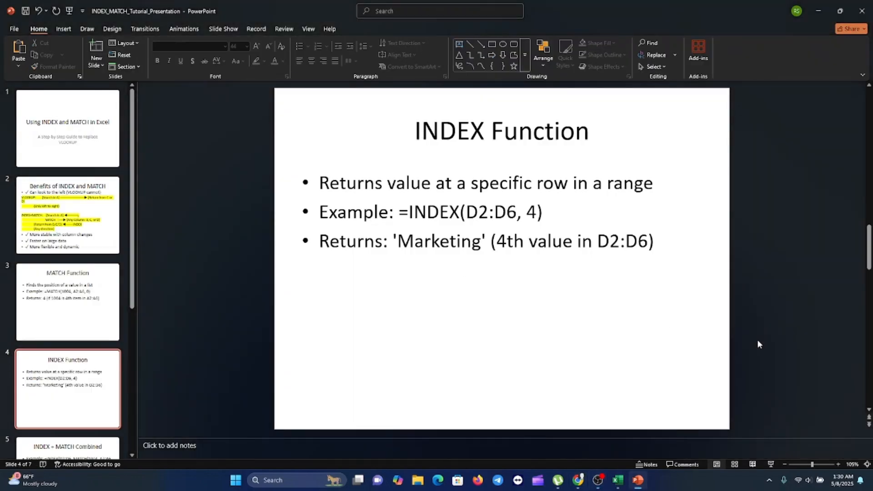
scroll(757, 344, down, 1)
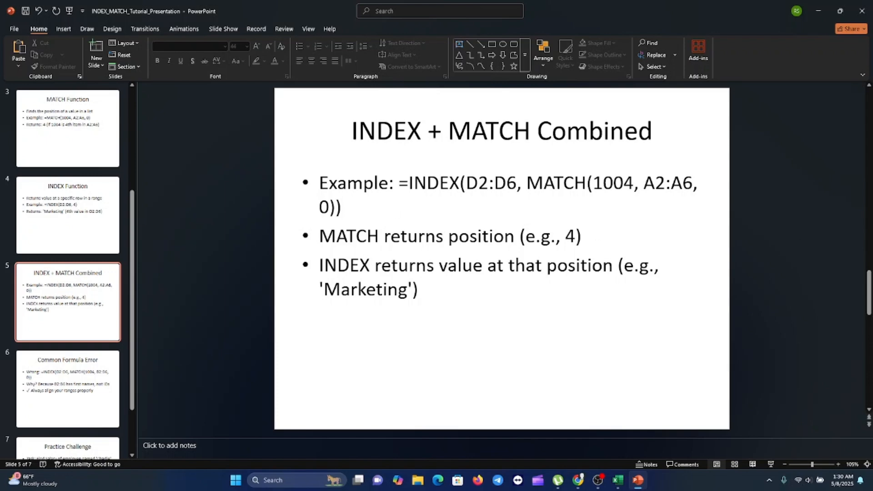
Switch back to Excel and clear the INDEX formula from cell C12.
key(alt+Tab)
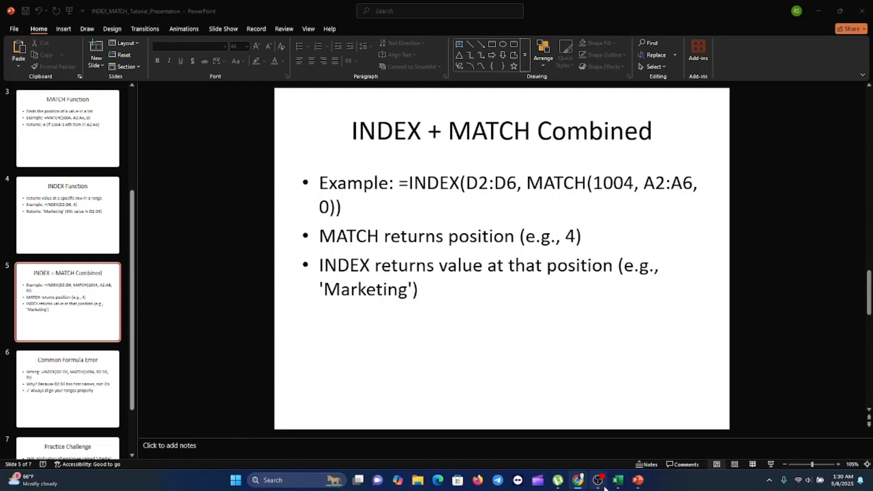
click(619, 482)
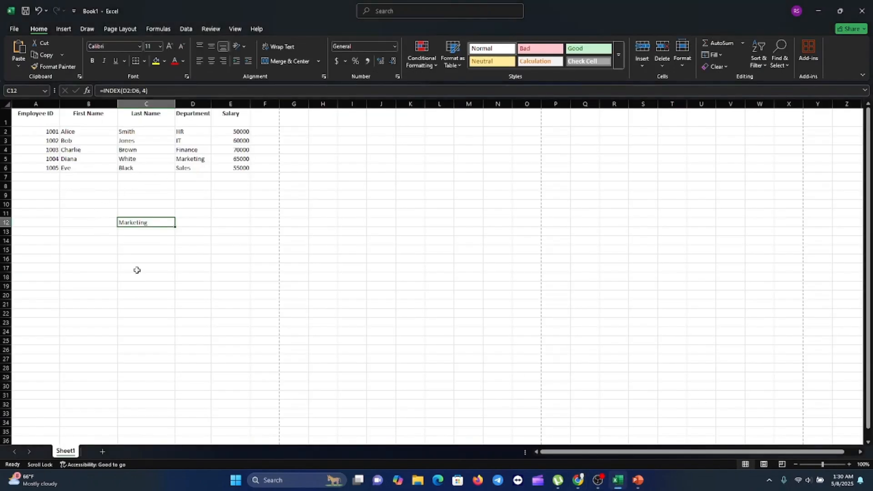
key(BackSpace)
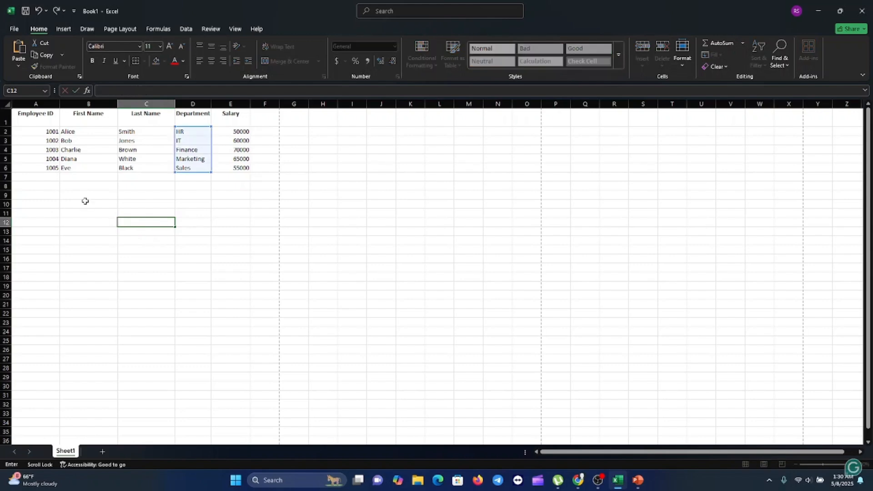
click(78, 225)
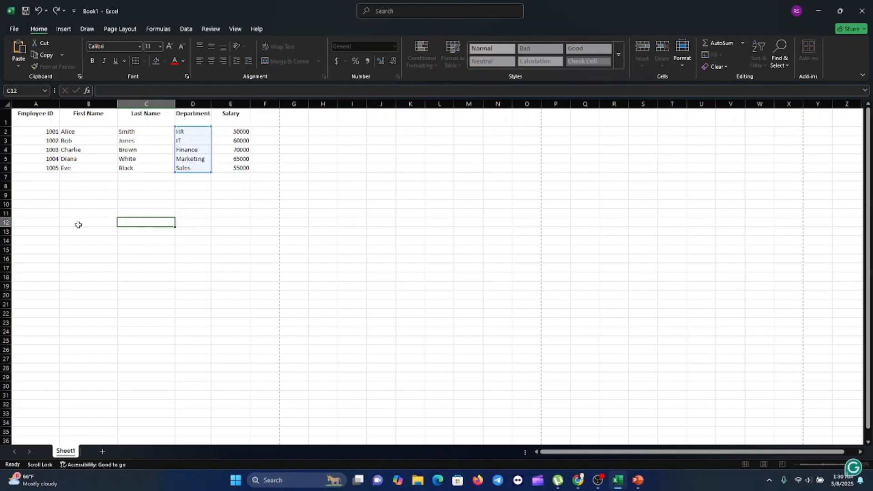
Enter the combined formula =INDEX(D2:D6, MATCH(1004, A2:A6, 0)) in cell C14 below the employee table.
click(53, 159)
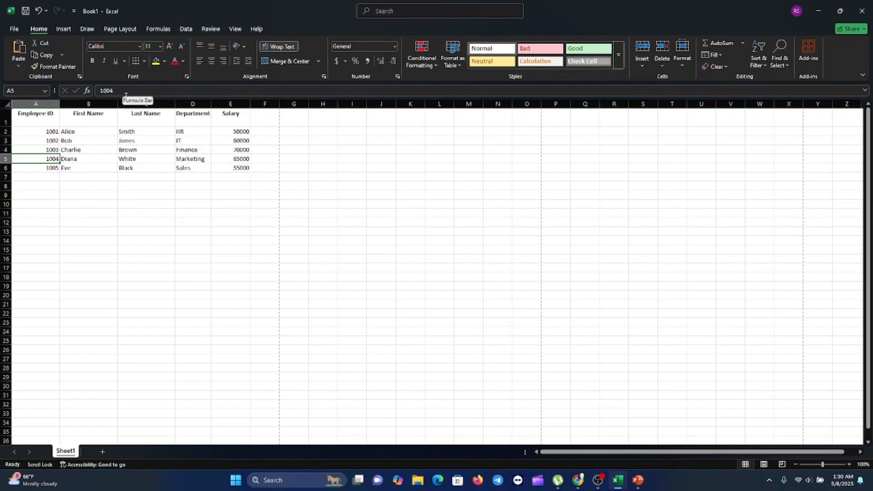
click(122, 242)
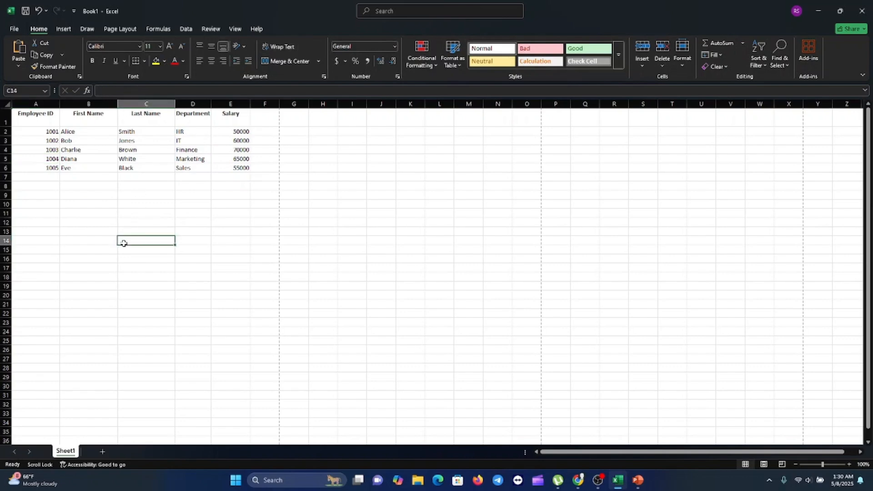
text(=INDEX(D2:D6, MATCH(1004, A2:A6, 0)))
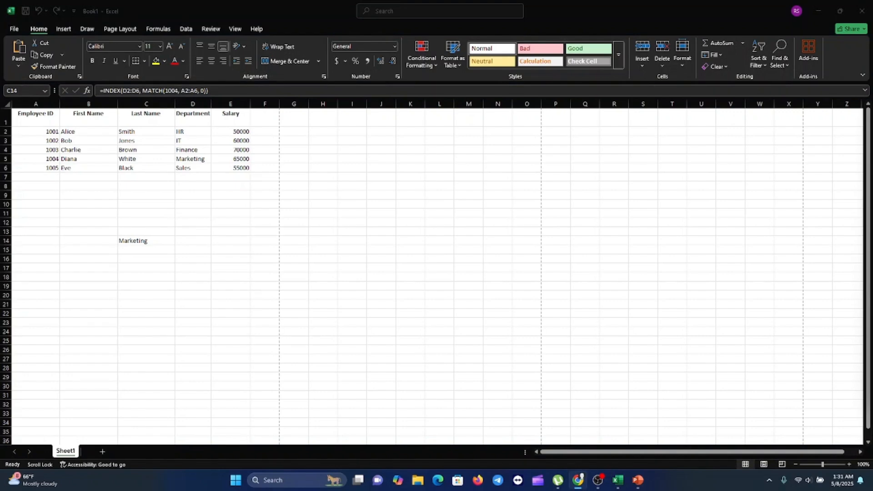
Examine the MATCH part and the INDEX part of the combined formula in cell C14.
click(146, 90)
drag(142, 91, 210, 91)
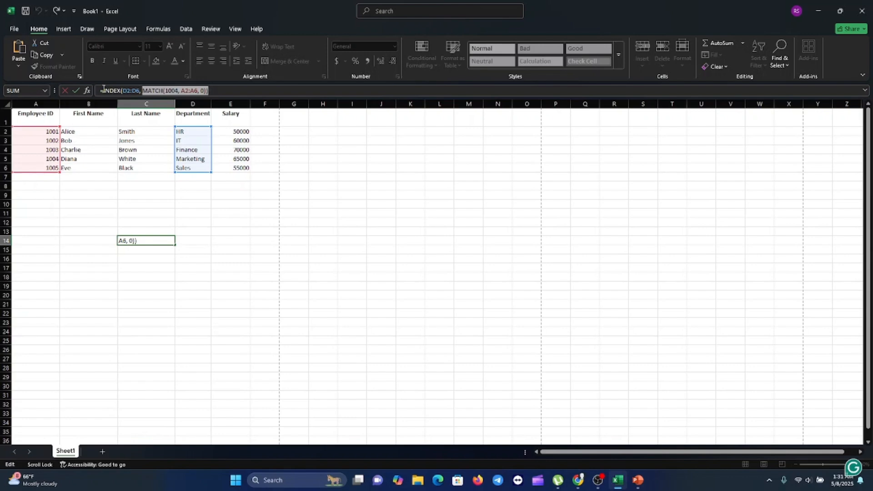
drag(103, 90, 140, 90)
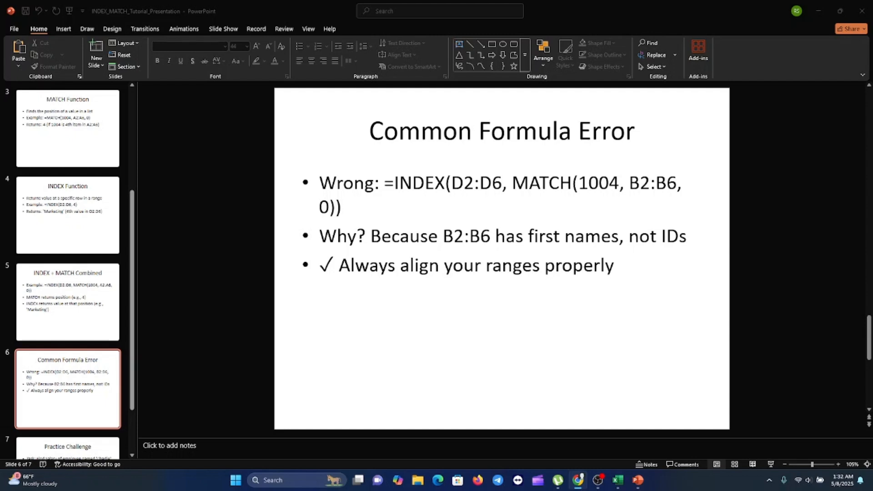
Switch back to Excel, clear cell C14, and enter the faulty example =INDEX(D2:D6, MATCH(1004, B2:B6, 0)) in cell C15.
click(619, 481)
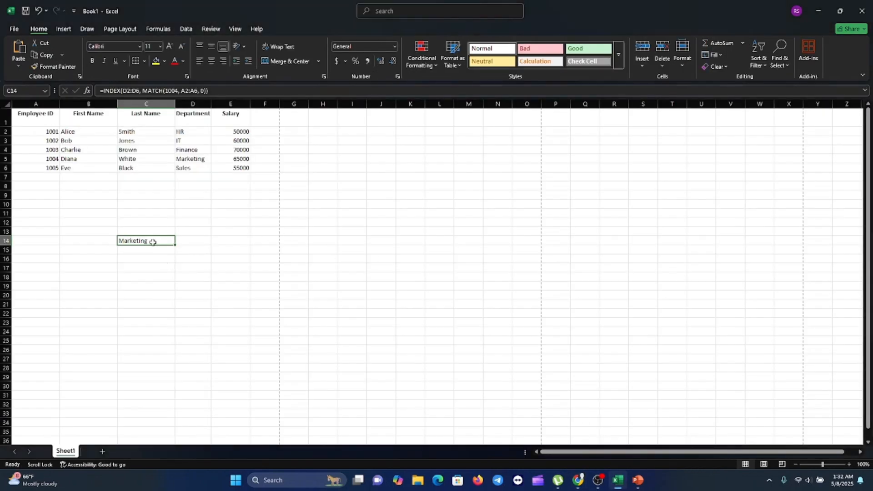
key(BackSpace)
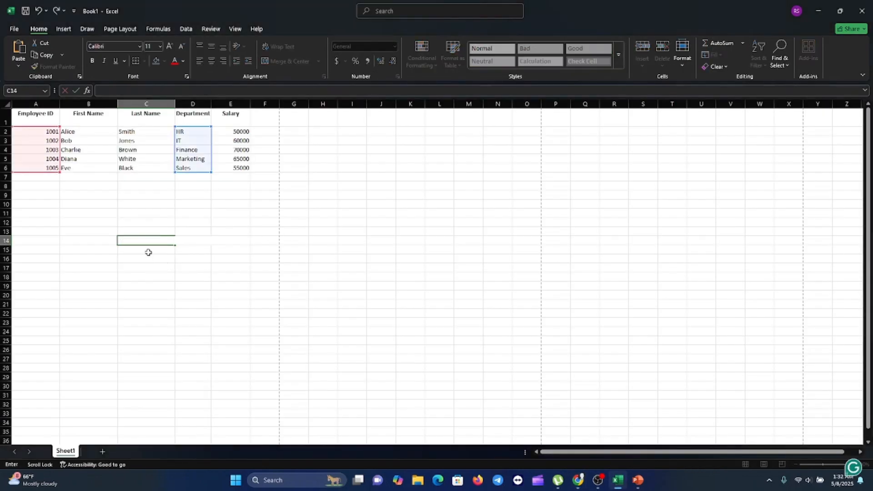
key(Return)
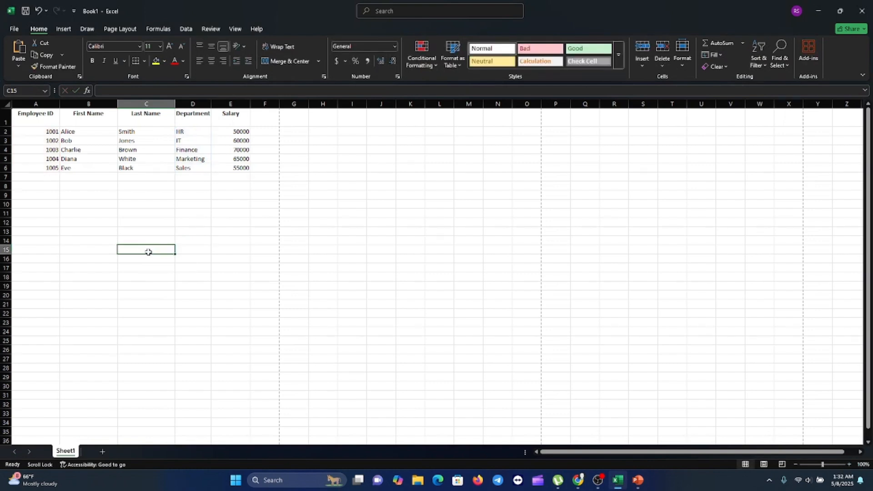
text(=INDEX(D2:D6, MATCH(1004, B2:B6, 0)))
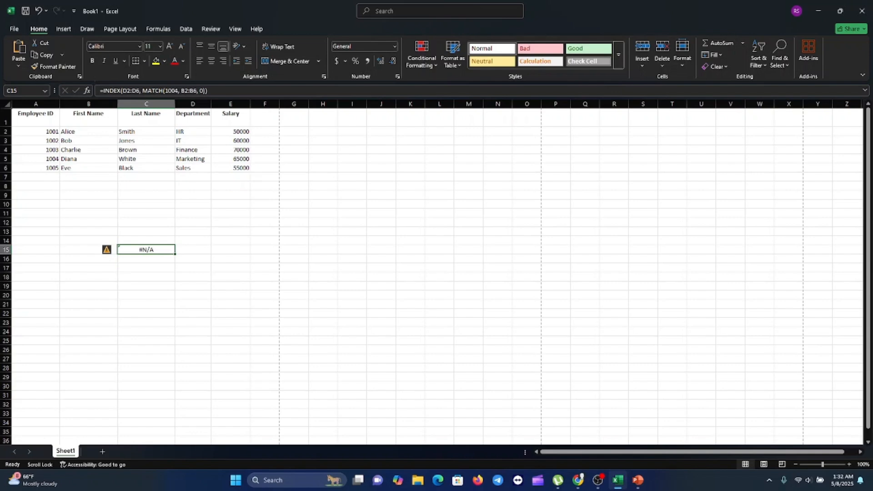
Switch to the PowerPoint presentation and show the "Practice Challenge" slide.
key(alt+Tab)
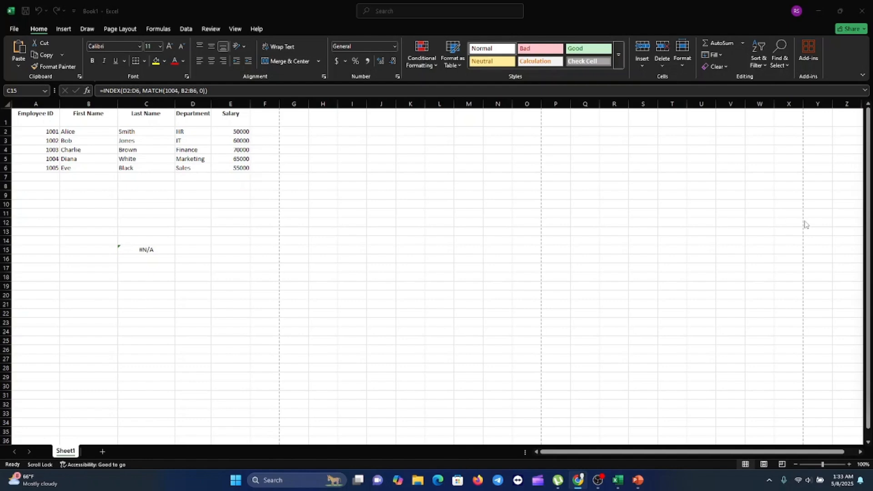
click(638, 480)
scroll(578, 407, down, 1)
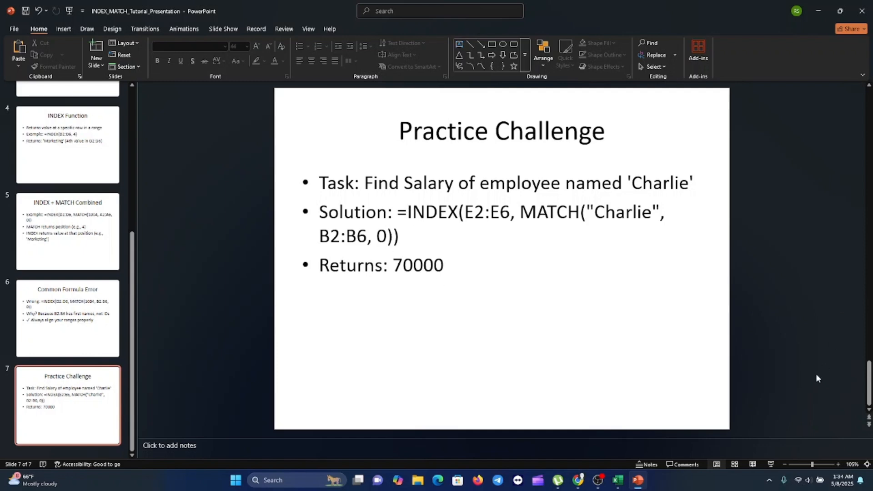
Switch back to Excel, clear cell C15, and enter the INDEX/MATCH formula in C14 returning the E2:E6 salary for the challenge's first name in B2:B6.
click(618, 480)
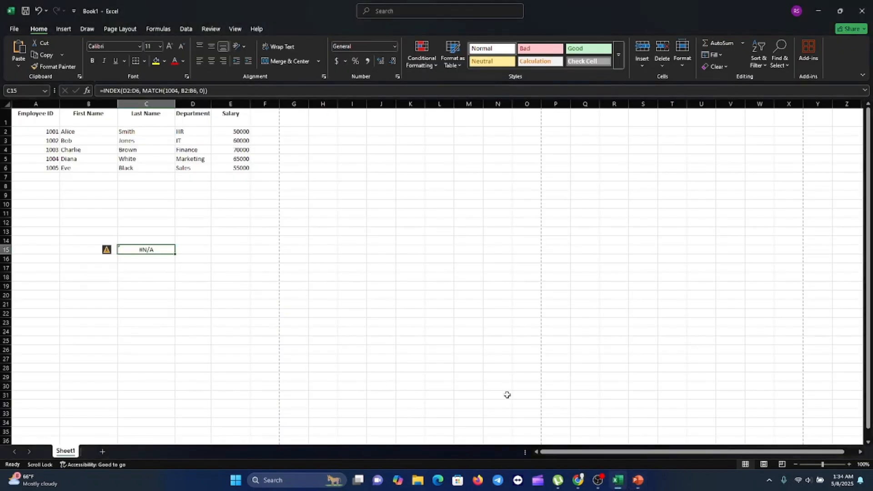
double_click(150, 250)
click(127, 259)
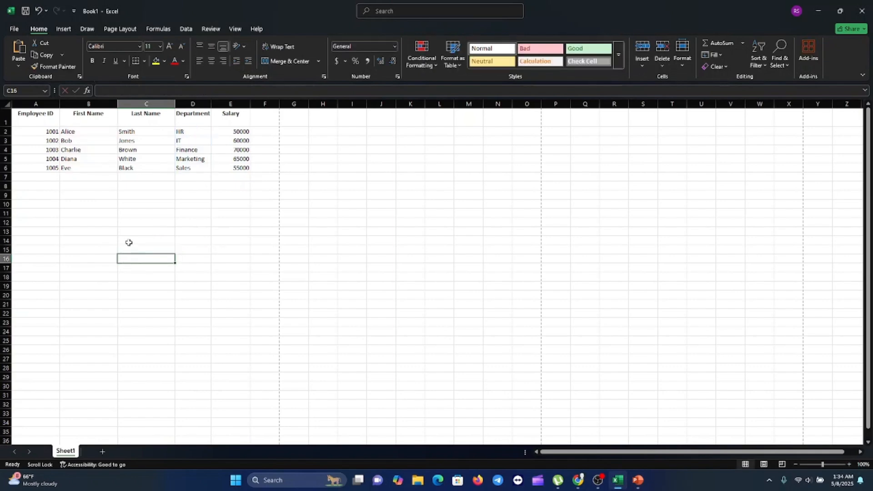
click(129, 243)
text(=INDEX(E2:E6, MATCH("Charlie", B2:B6, 0)))
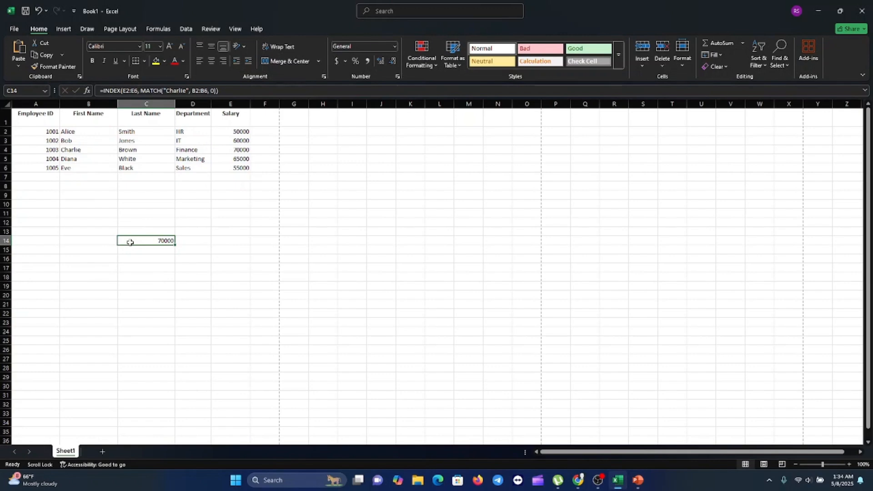